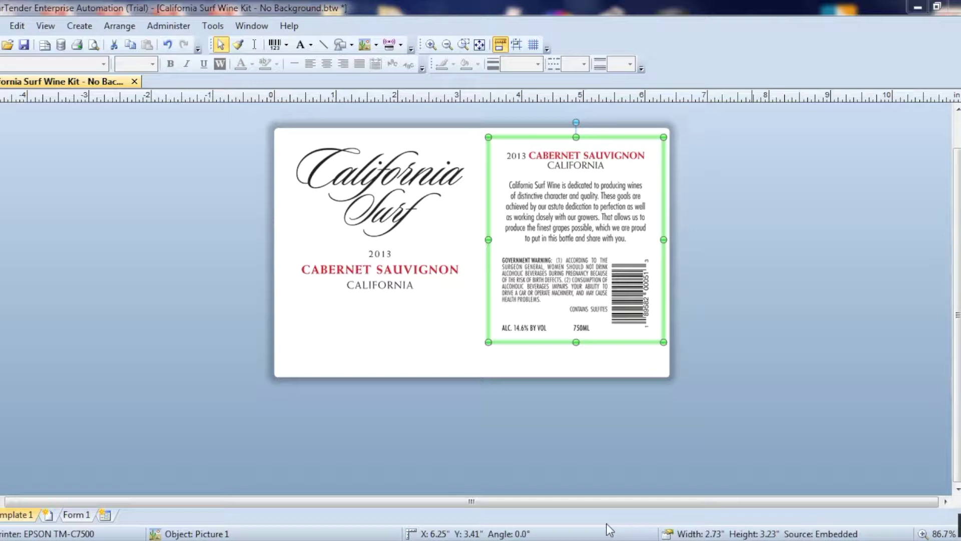
Add a single-line text object reading 'Bottle No.' at the label's lower left
{"action": "left_click", "coordinate": [302, 43]}
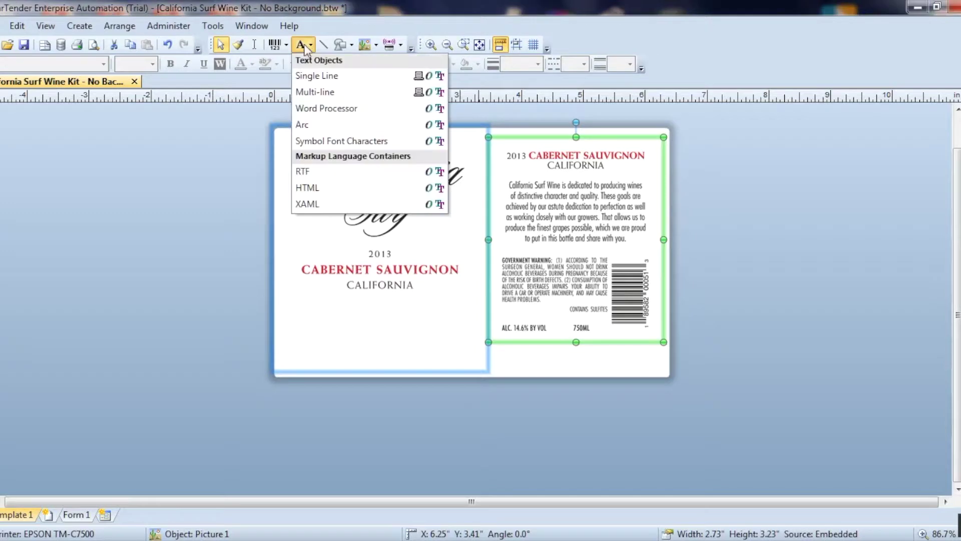
{"action": "left_click", "coordinate": [316, 78]}
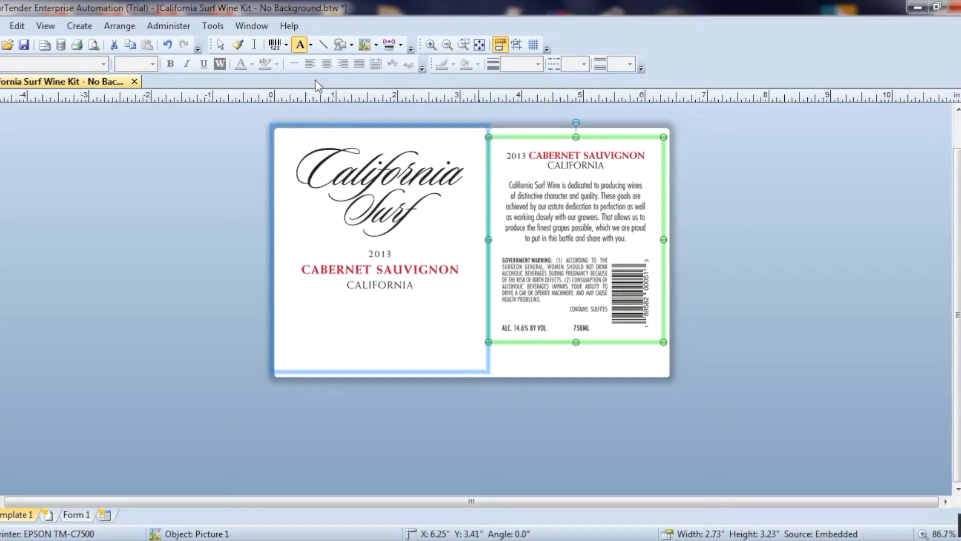
{"action": "left_click", "coordinate": [307, 337]}
{"action": "left_click", "coordinate": [330, 342]}
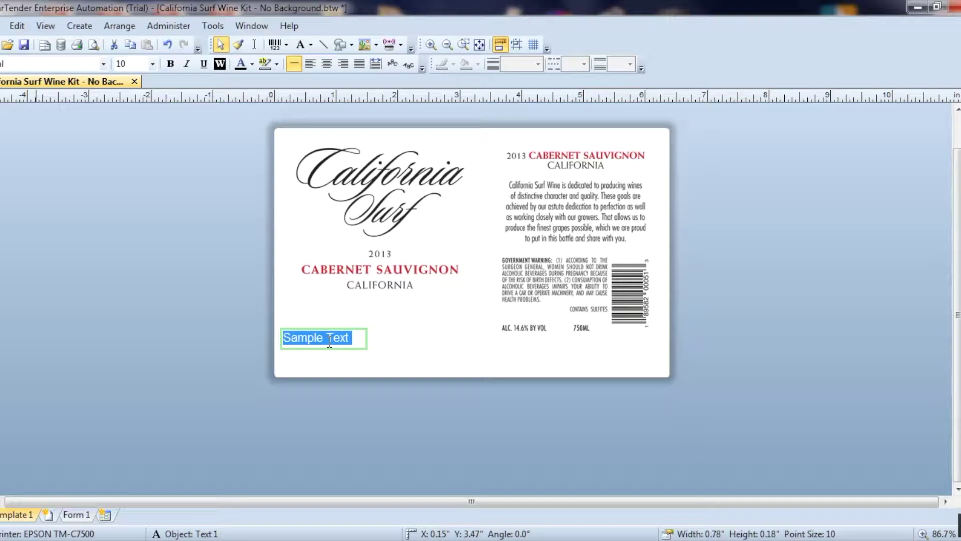
{"action": "type", "text": "Bottle"}
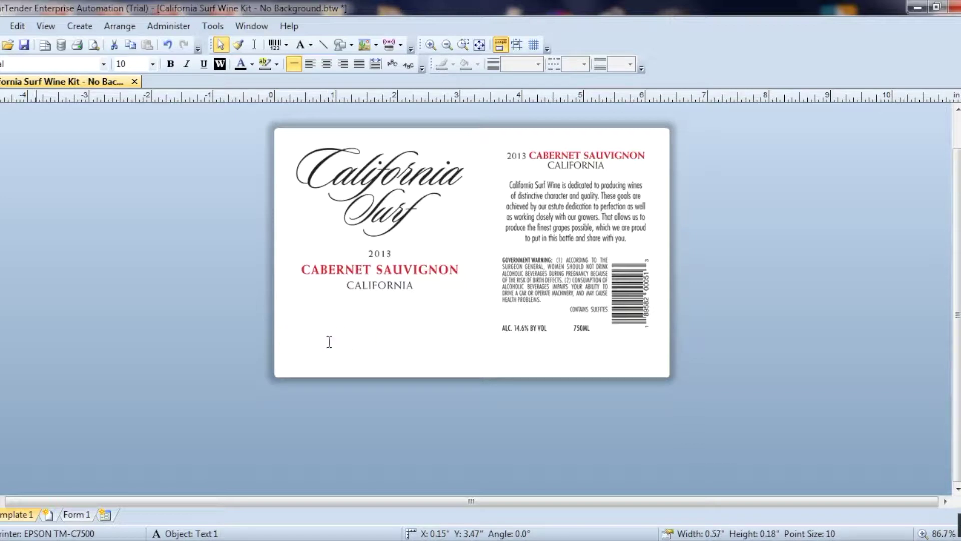
{"action": "type", "text": " No."}
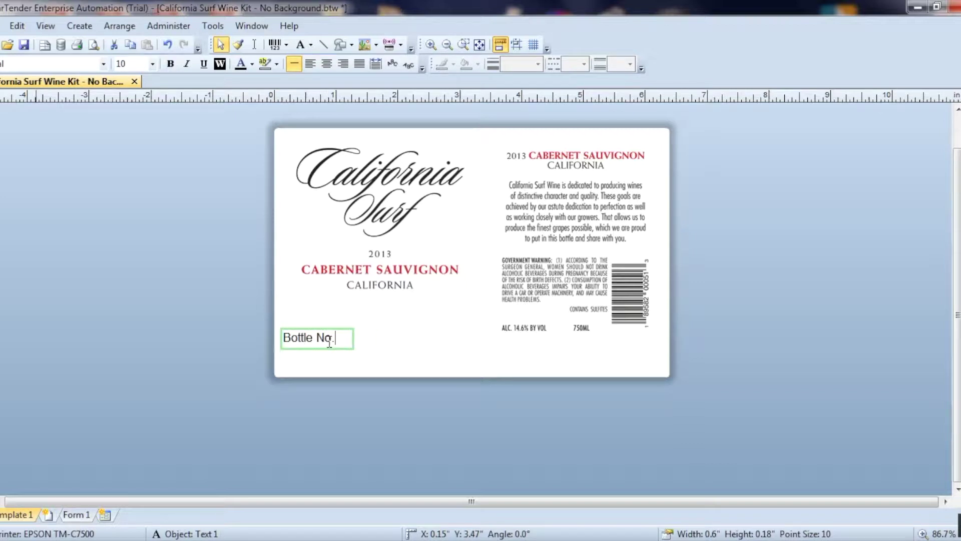
{"action": "left_click", "coordinate": [287, 439]}
Add a second single-line text object reading '1' beside 'Bottle No.'
{"action": "left_click", "coordinate": [322, 45]}
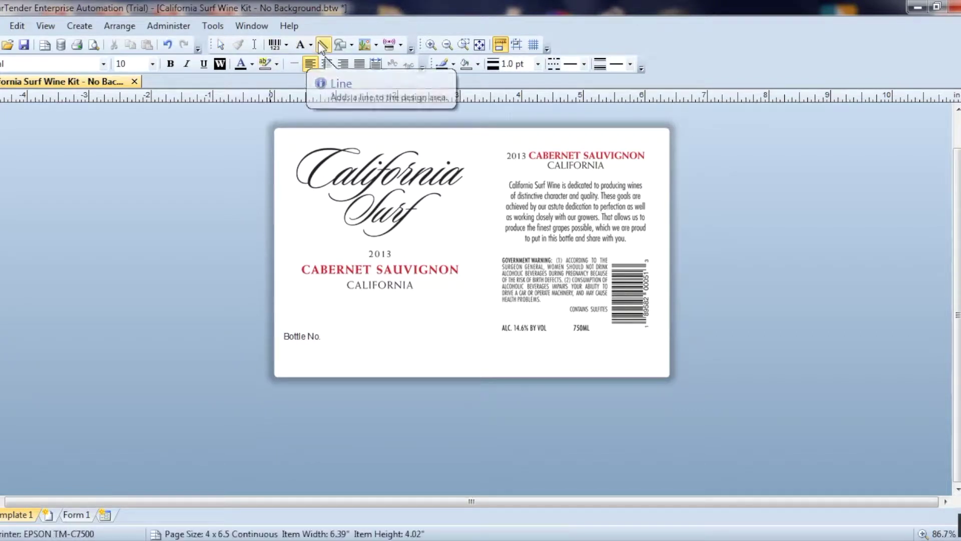
{"action": "left_click", "coordinate": [310, 44]}
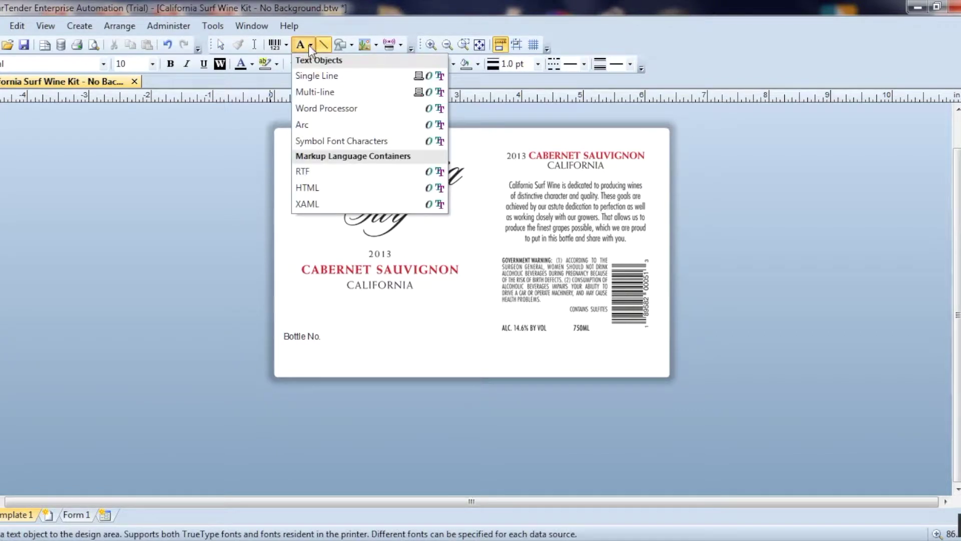
{"action": "left_click", "coordinate": [321, 76]}
{"action": "left_click", "coordinate": [350, 337]}
{"action": "left_click", "coordinate": [353, 337]}
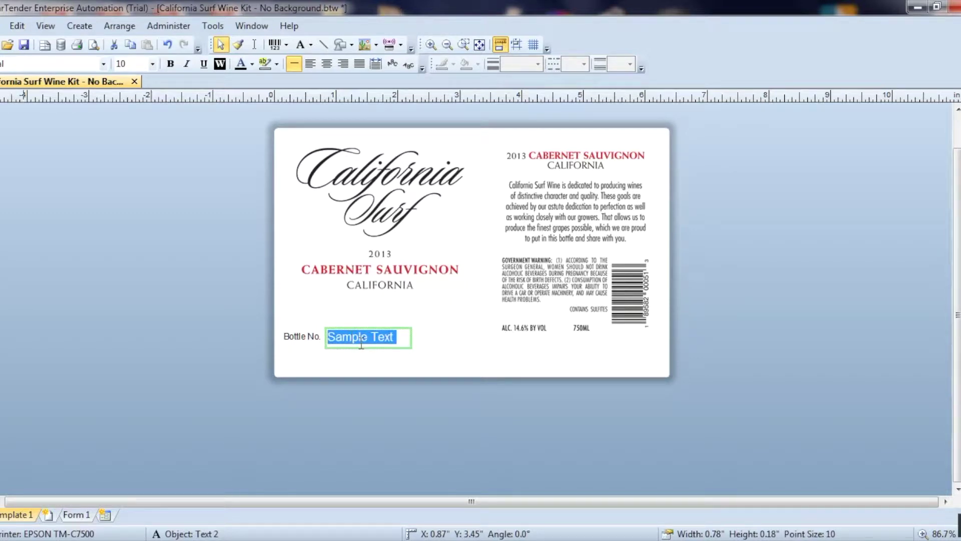
{"action": "type", "text": "1"}
{"action": "left_click", "coordinate": [353, 401]}
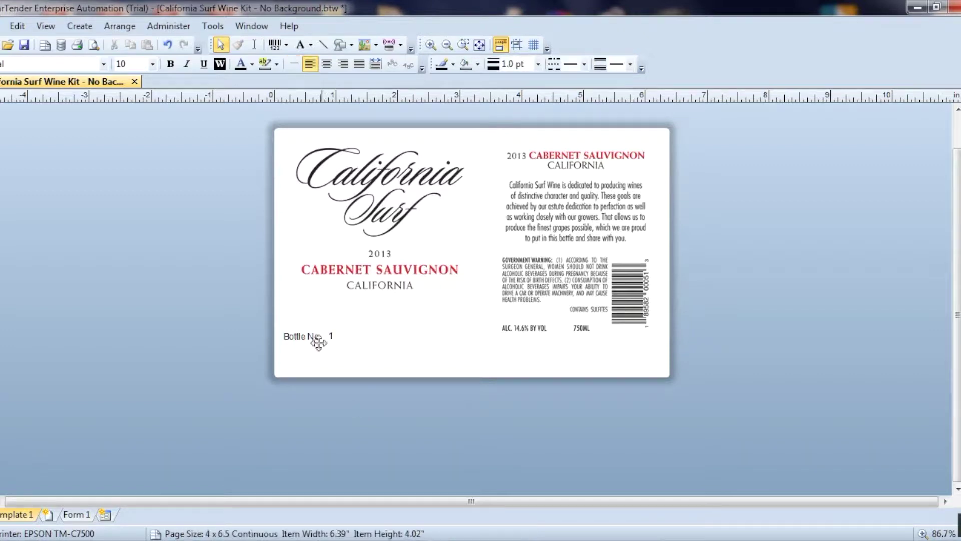
Add a single-line text object reading 'Of 1,000 Bottles Produced' below the number
{"action": "left_click", "coordinate": [310, 44]}
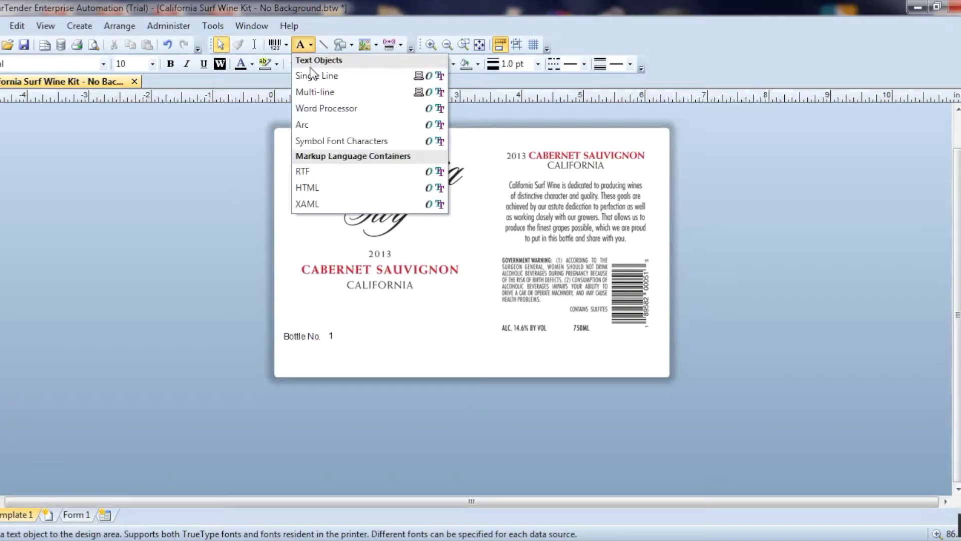
{"action": "left_click", "coordinate": [312, 75]}
{"action": "left_click", "coordinate": [374, 345]}
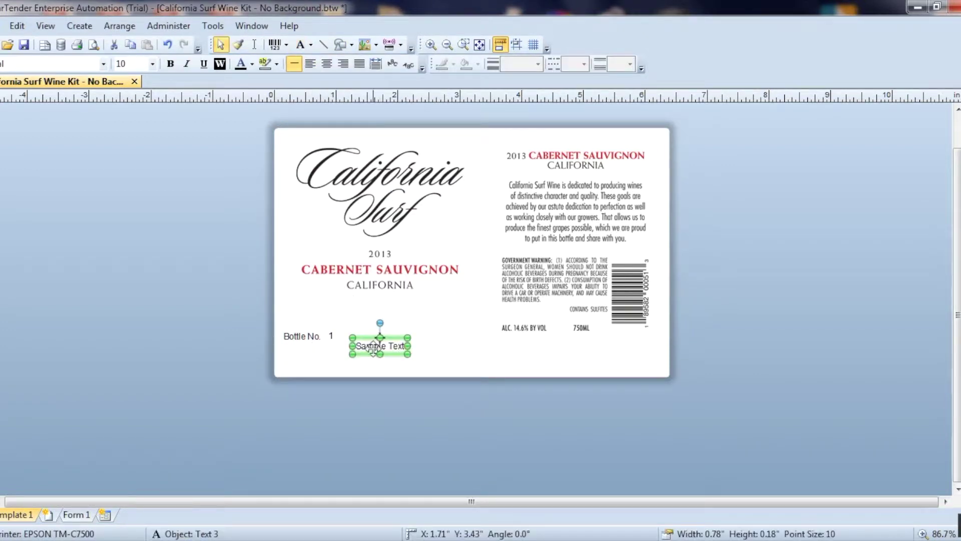
{"action": "double_click", "coordinate": [398, 347]}
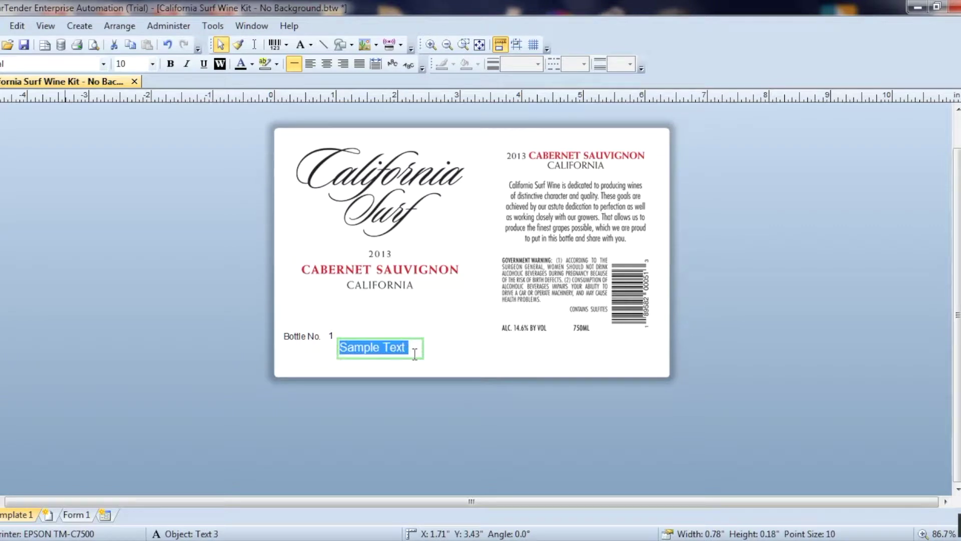
{"action": "type", "text": "Of"}
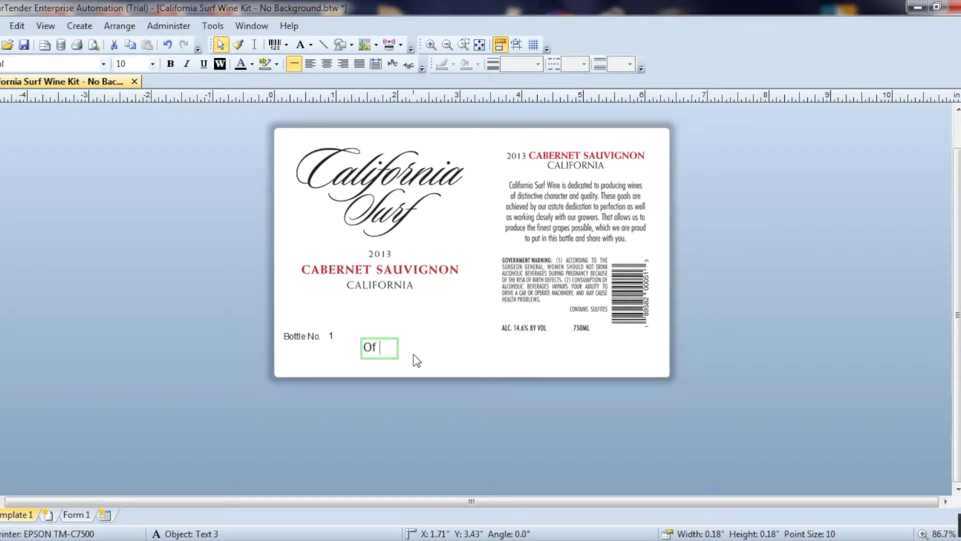
{"action": "type", "text": "1,000 bot"}
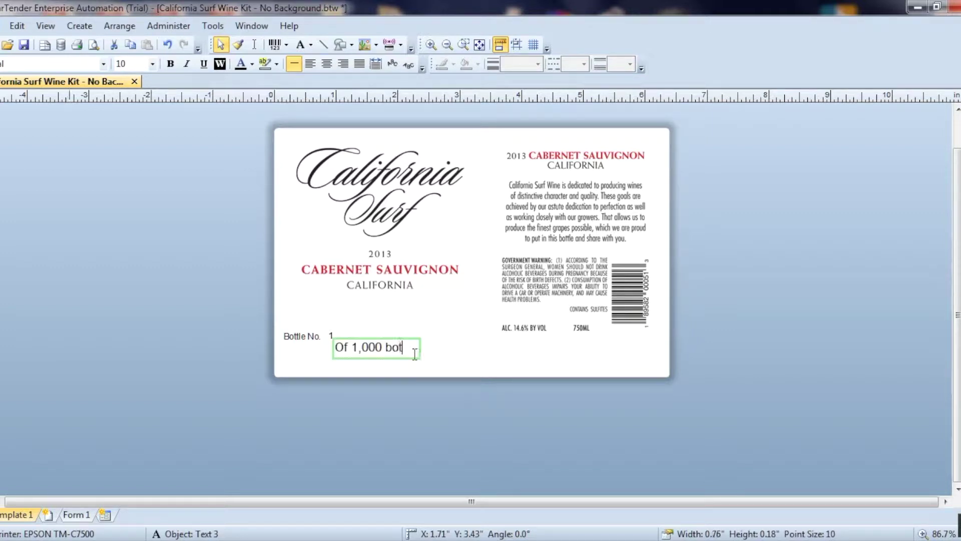
{"action": "type", "text": "tles Produ"}
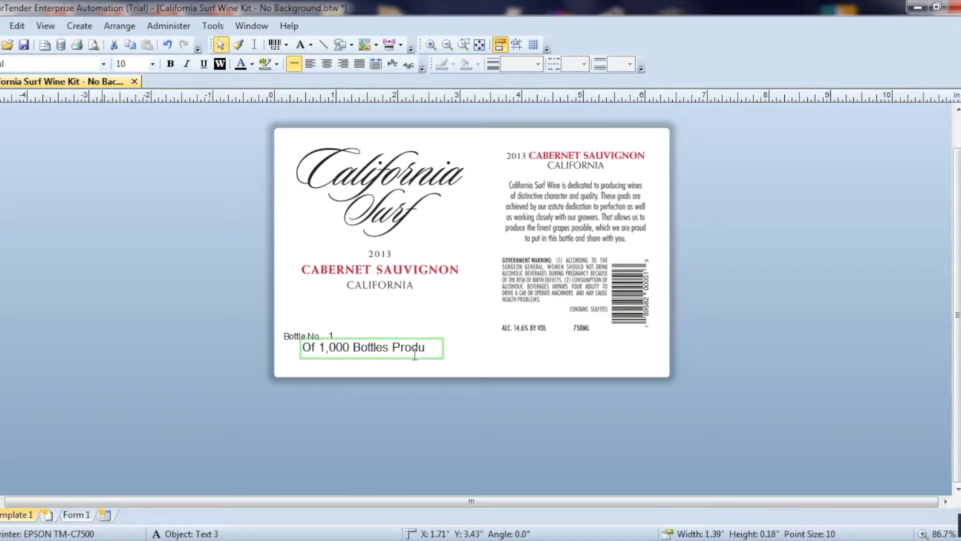
{"action": "type", "text": "ced"}
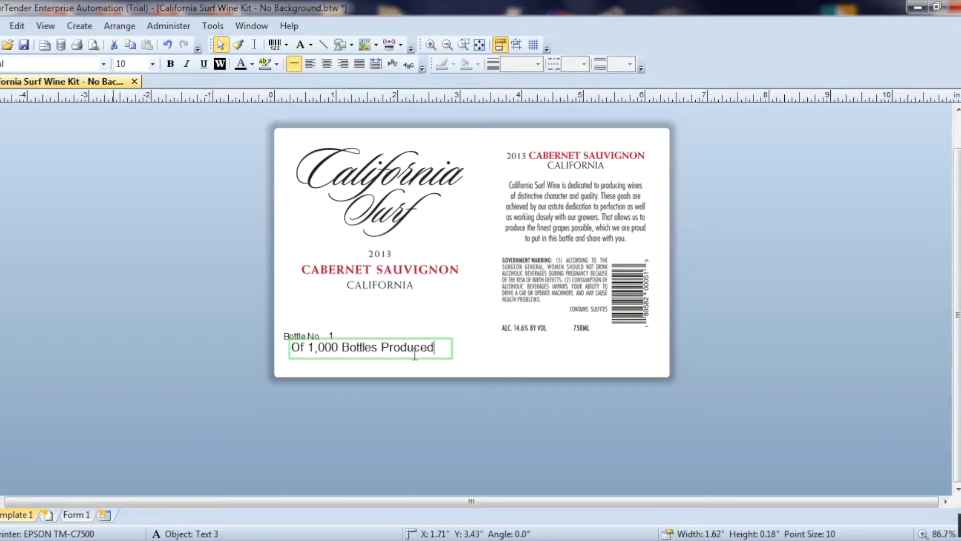
{"action": "left_click", "coordinate": [410, 407]}
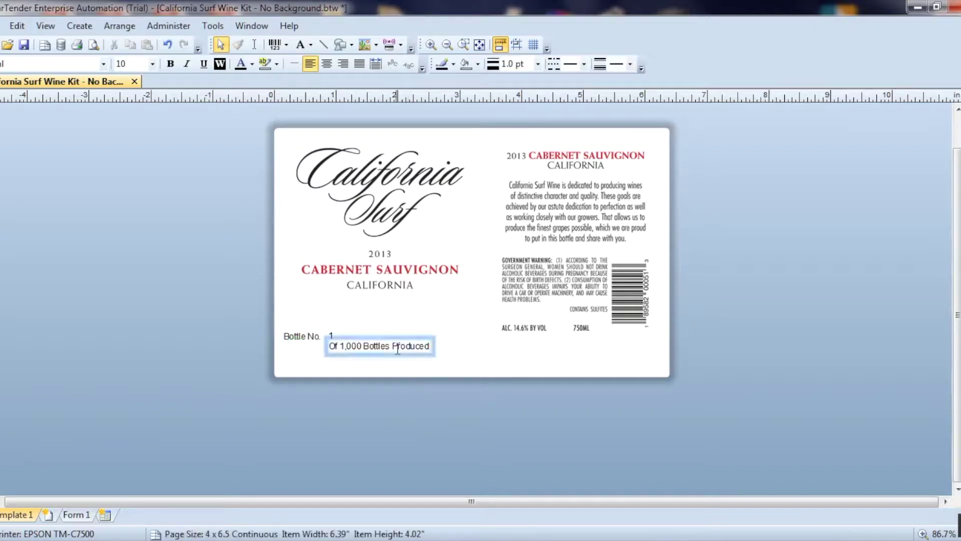
Move the 'Of 1,000 Bottles Produced' text up onto the line beside the number 1
{"action": "mouse_move", "coordinate": [386, 342]}
{"action": "left_mouse_down"}
{"action": "mouse_move", "coordinate": [405, 340]}
{"action": "mouse_move", "coordinate": [400, 333]}
{"action": "left_mouse_up"}
{"action": "left_click", "coordinate": [388, 478]}
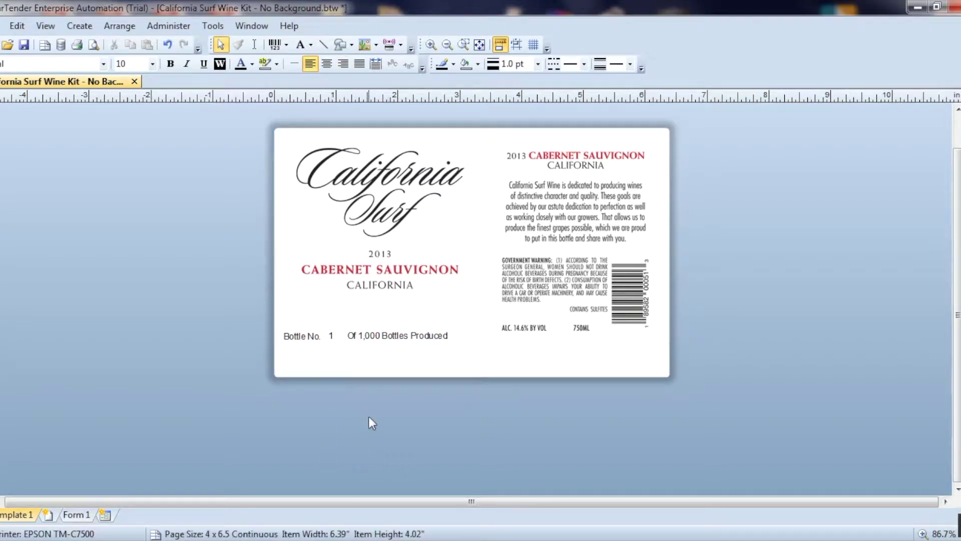
{"action": "double_click", "coordinate": [330, 331]}
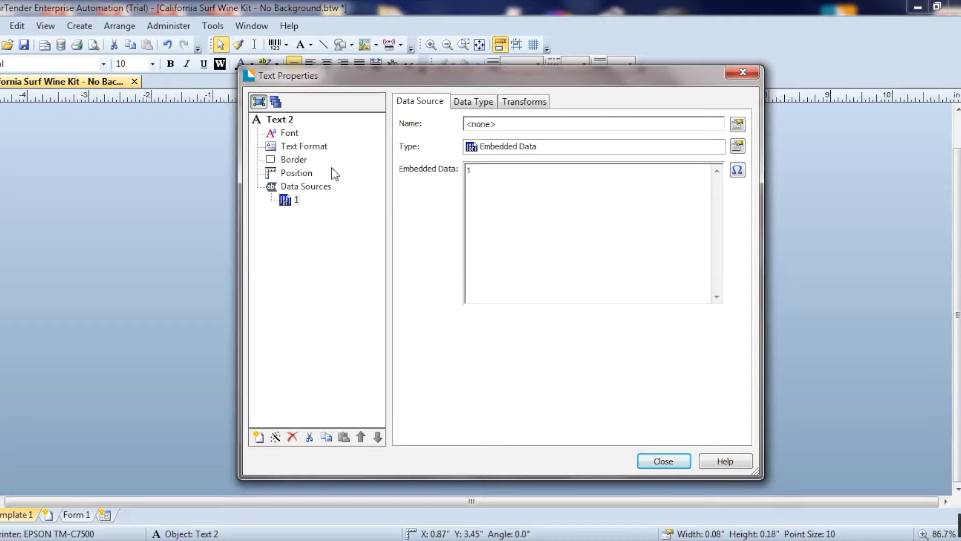
Open Serialization from the Transforms of the bottle number's embedded data source
{"action": "left_click", "coordinate": [301, 187]}
{"action": "left_click", "coordinate": [290, 201]}
{"action": "left_click", "coordinate": [532, 110]}
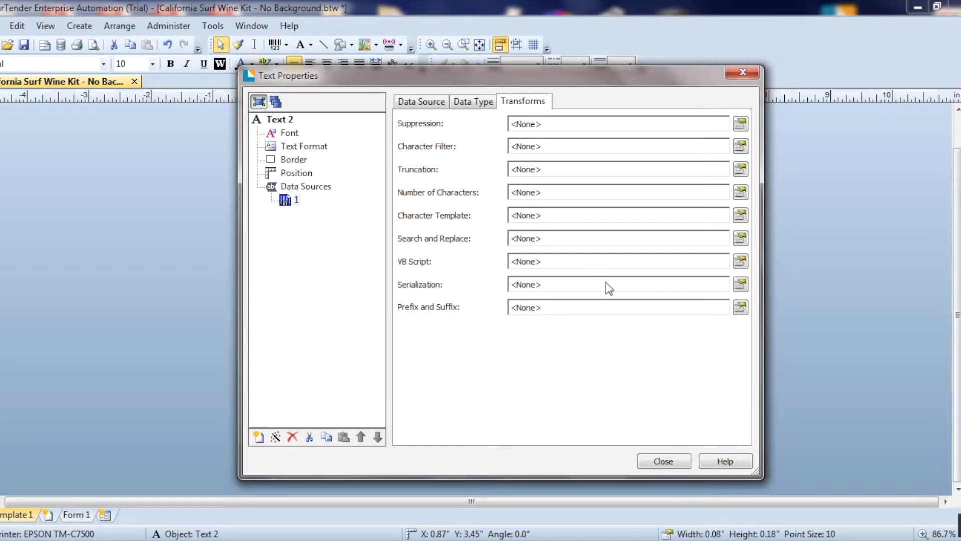
{"action": "left_click", "coordinate": [740, 284]}
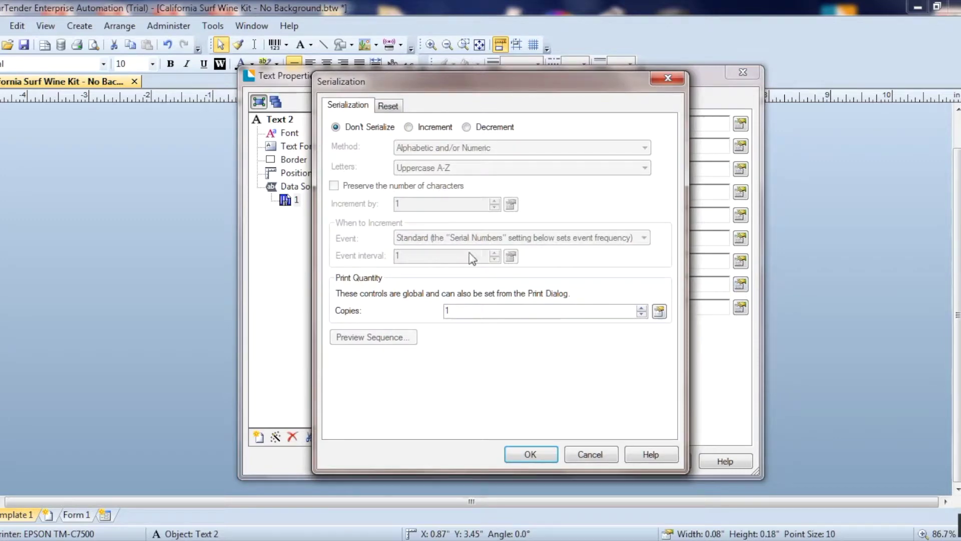
Serialize the bottle number to increment by 1 over 1000 serial numbers, previewing 1, 2, 3…
{"action": "left_click", "coordinate": [409, 127]}
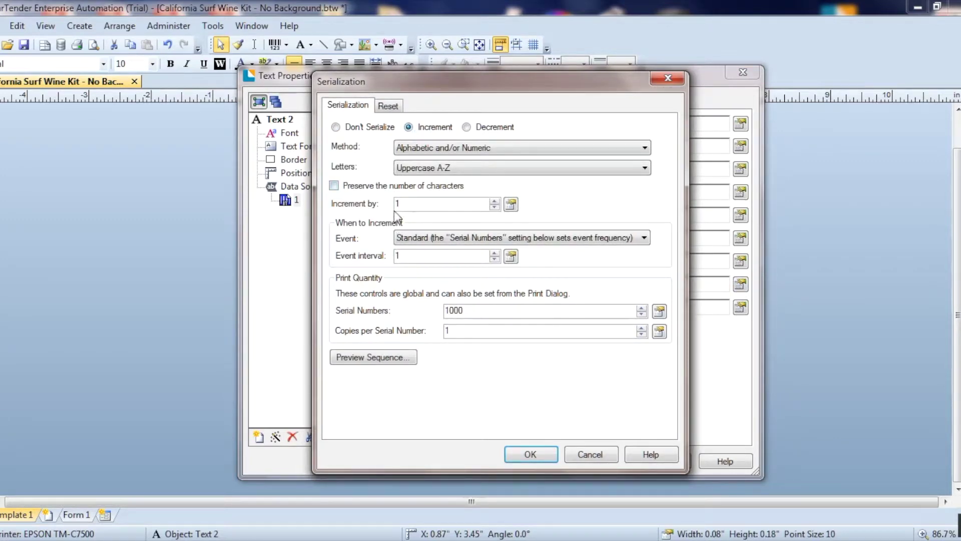
{"action": "left_click", "coordinate": [425, 205]}
{"action": "key", "text": "BackSpace"}
{"action": "key", "text": "BackSpace"}
{"action": "type", "text": "00"}
{"action": "left_click", "coordinate": [393, 358]}
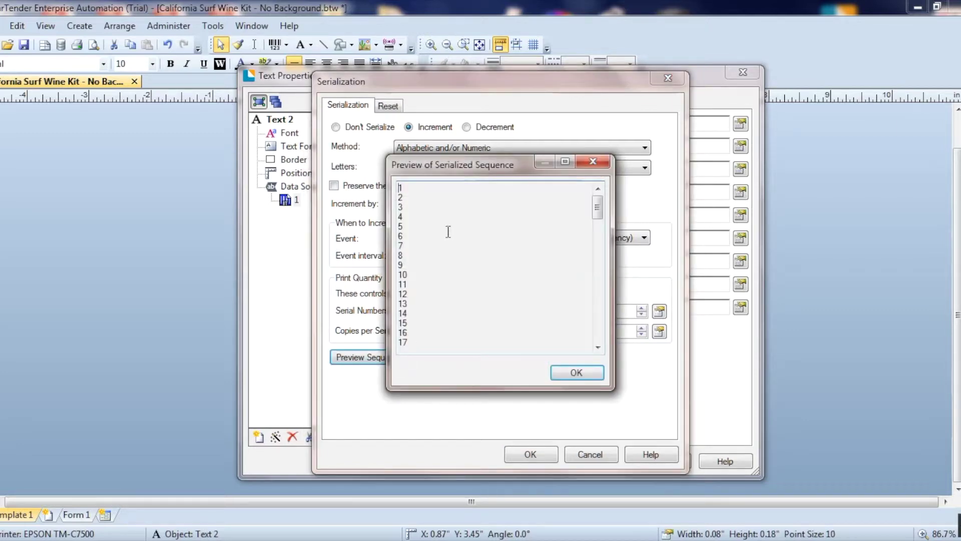
{"action": "left_click_drag", "start_coordinate": [593, 216], "coordinate": [596, 333]}
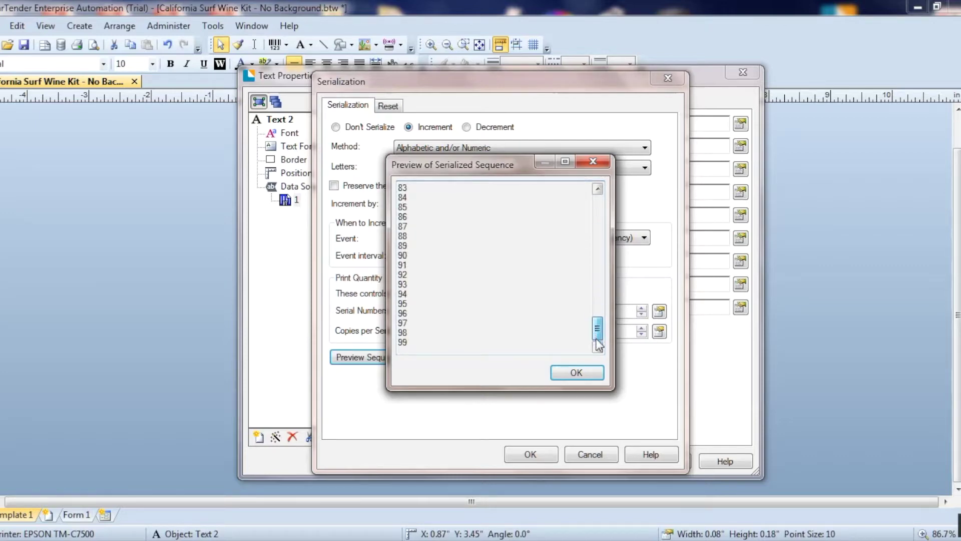
{"action": "left_click", "coordinate": [585, 372]}
{"action": "left_click", "coordinate": [541, 458]}
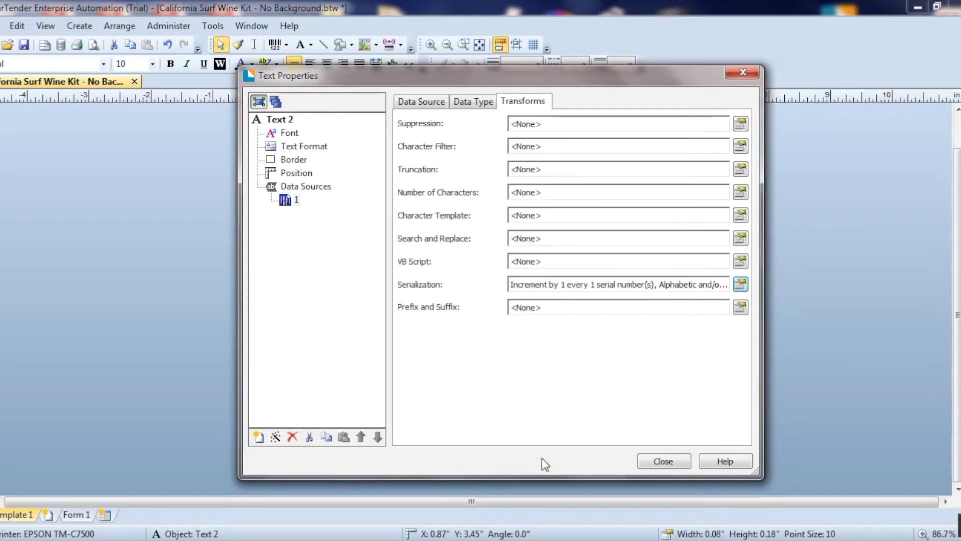
Colour the bottle number 1 dark red using the Font Color dropdown
{"action": "left_click", "coordinate": [663, 461]}
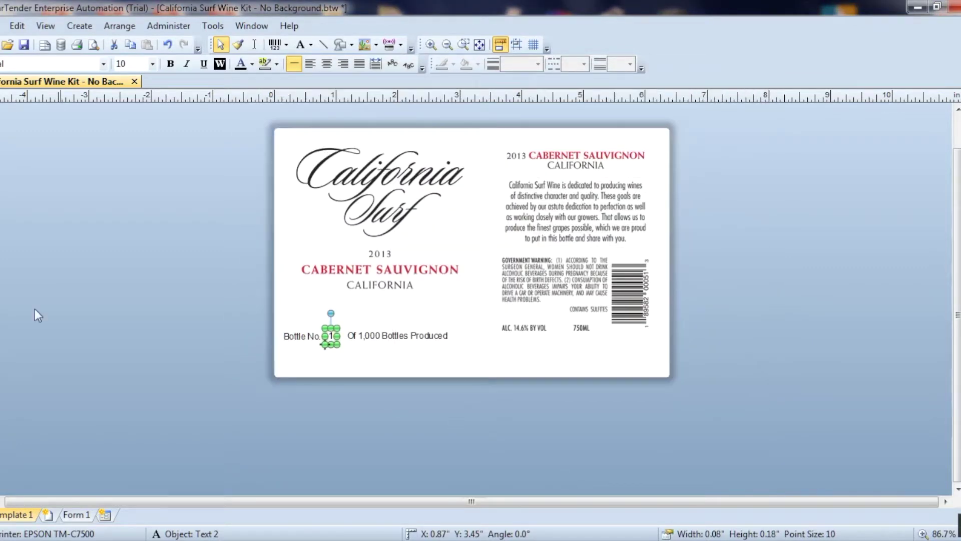
{"action": "left_click", "coordinate": [253, 63]}
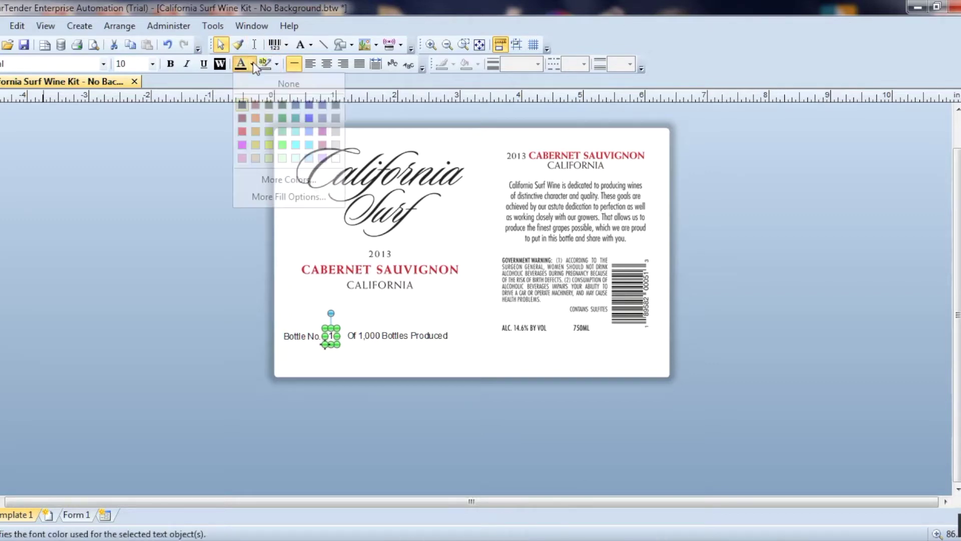
{"action": "left_click", "coordinate": [242, 118]}
{"action": "left_click", "coordinate": [197, 285]}
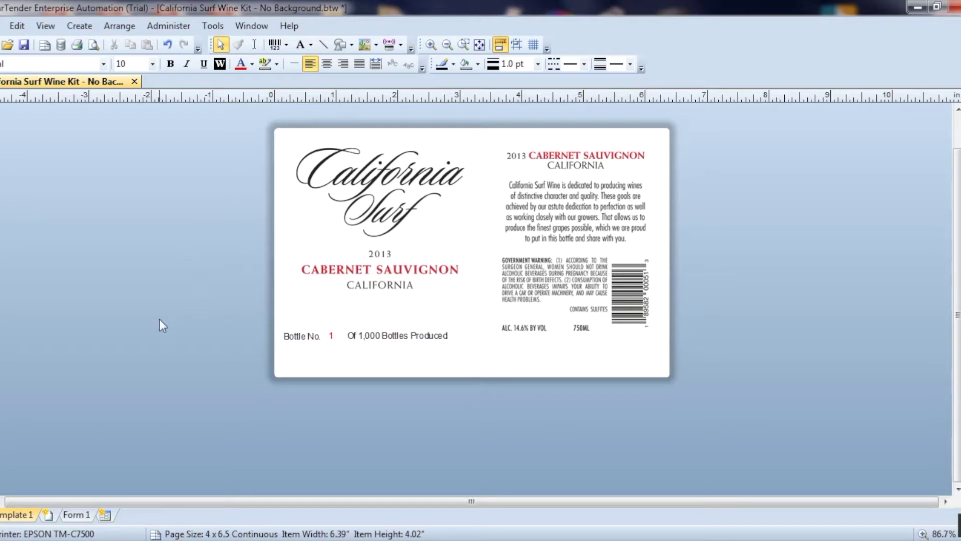
{"action": "left_click", "coordinate": [44, 49]}
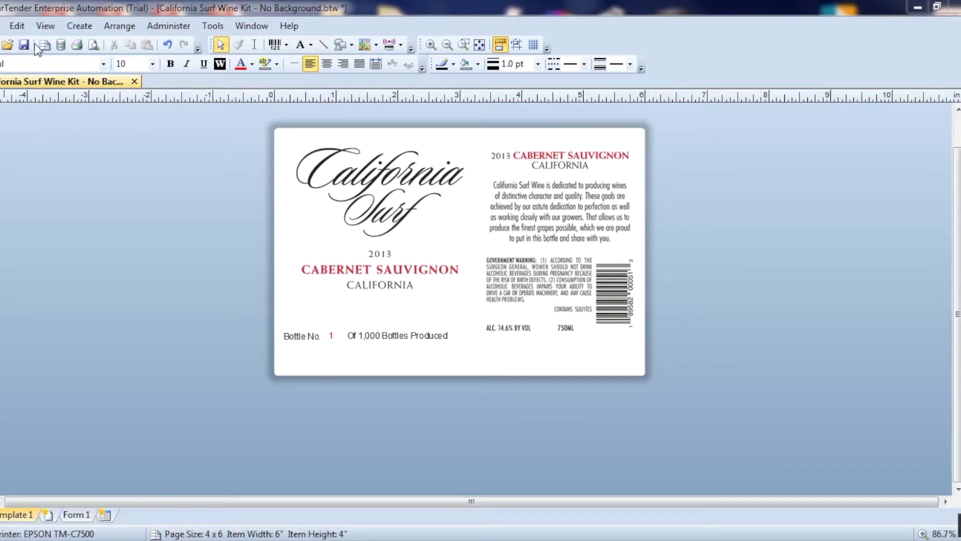
Preview the label and print 1000 serialized labels on the EPSON TM-C7500
{"action": "left_click", "coordinate": [2, 26]}
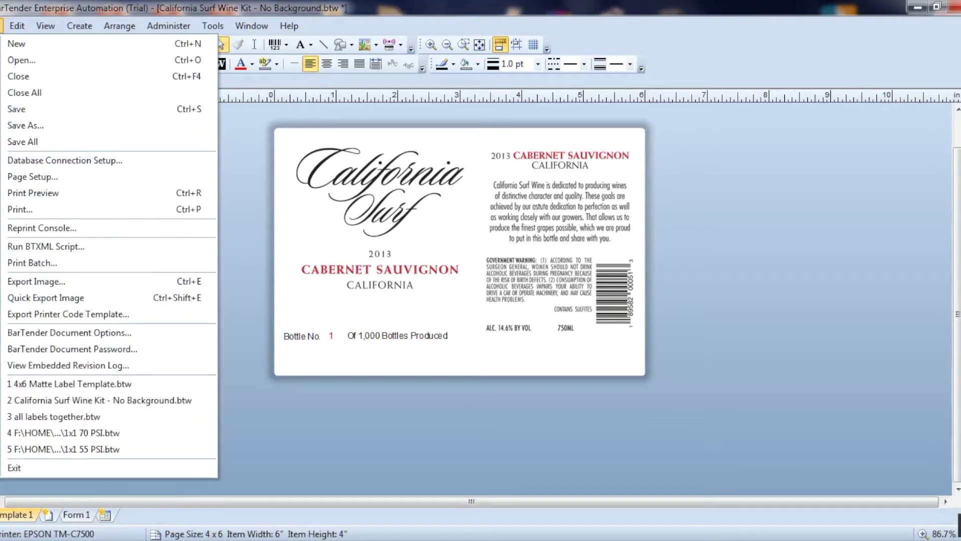
{"action": "left_click", "coordinate": [31, 193]}
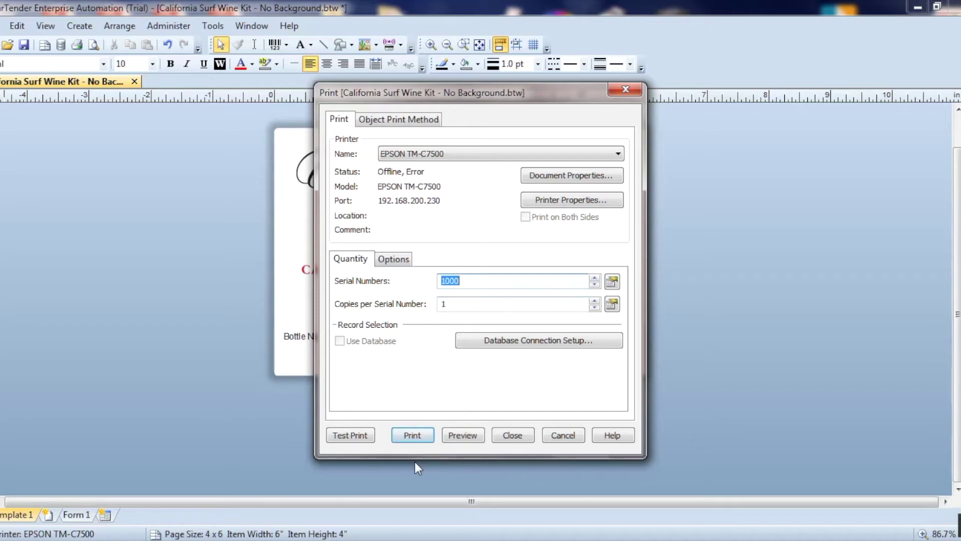
{"action": "left_click", "coordinate": [420, 433]}
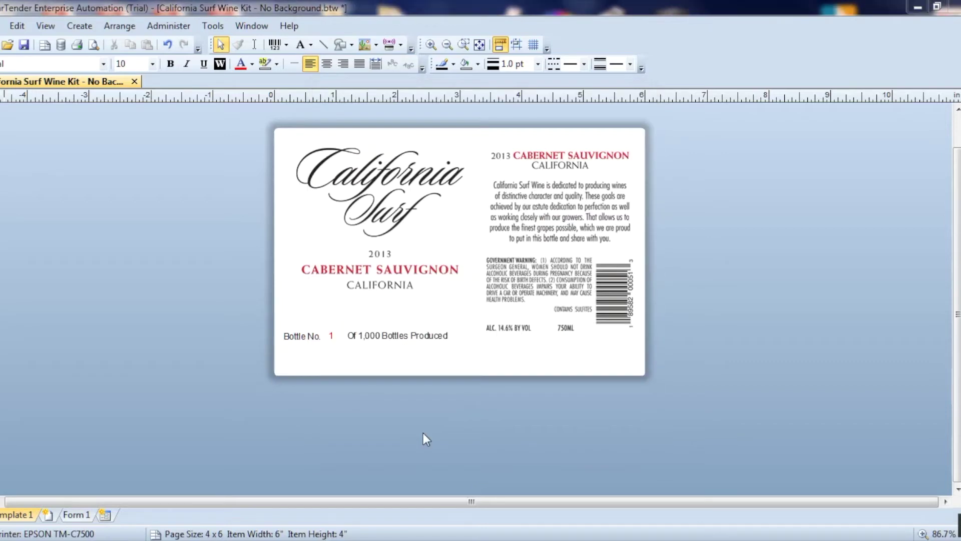